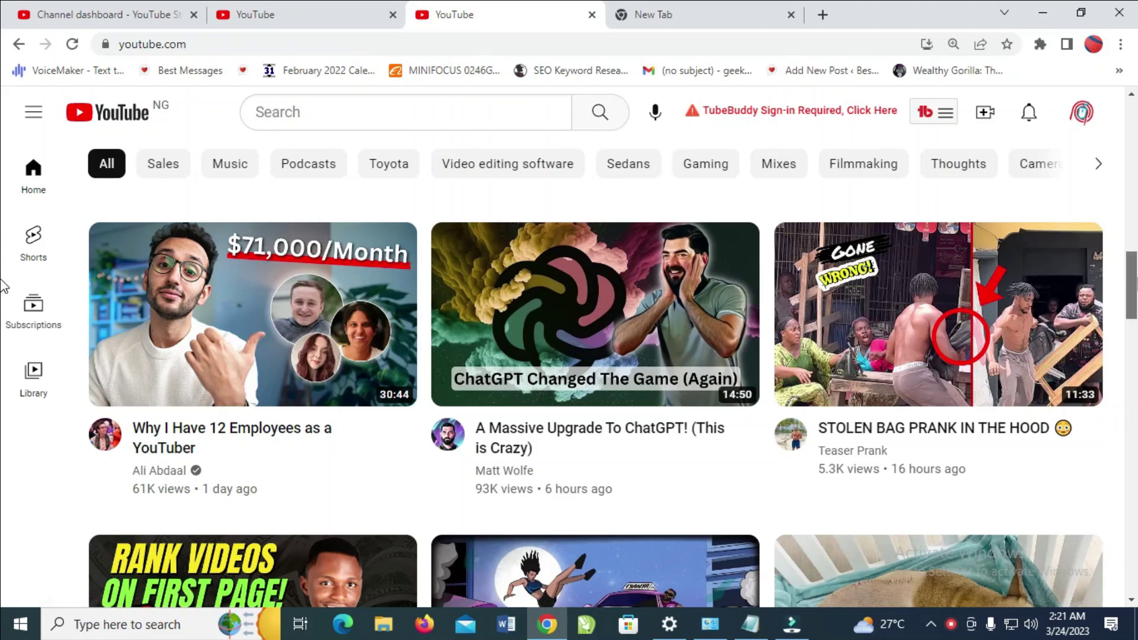
# - From the home feed, open the channel of the creator of 'A Massive Upgrade To ChatGPT! (This is Crazy)'
pyautogui.scroll(1, 1129, 279)
pyautogui.scroll(-1, 1133, 282)
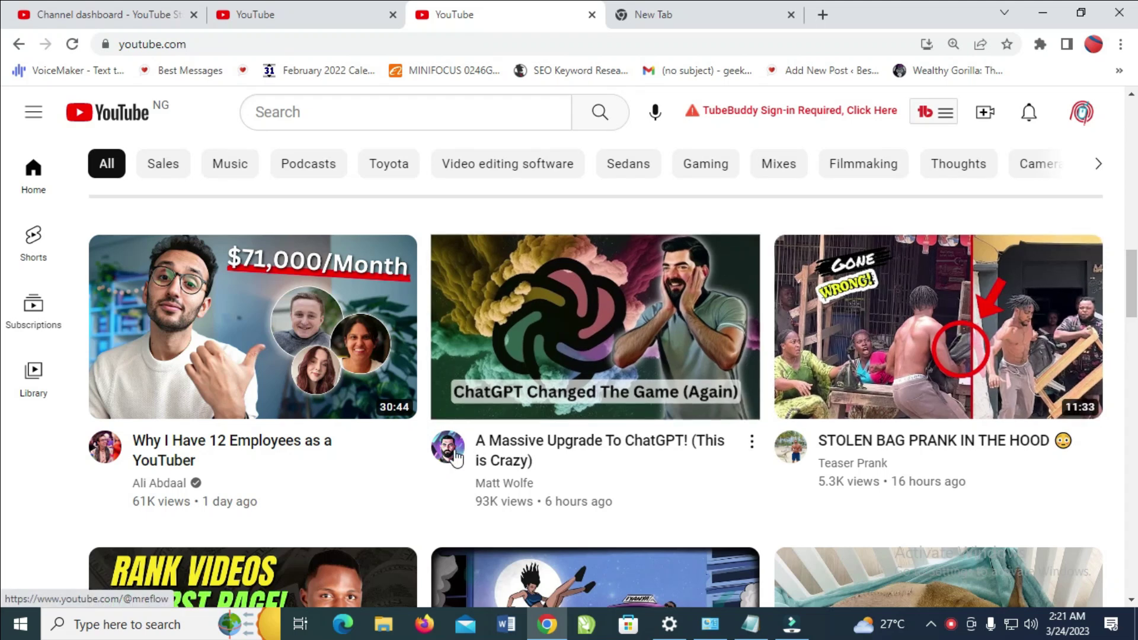
pyautogui.moveTo(483, 485)
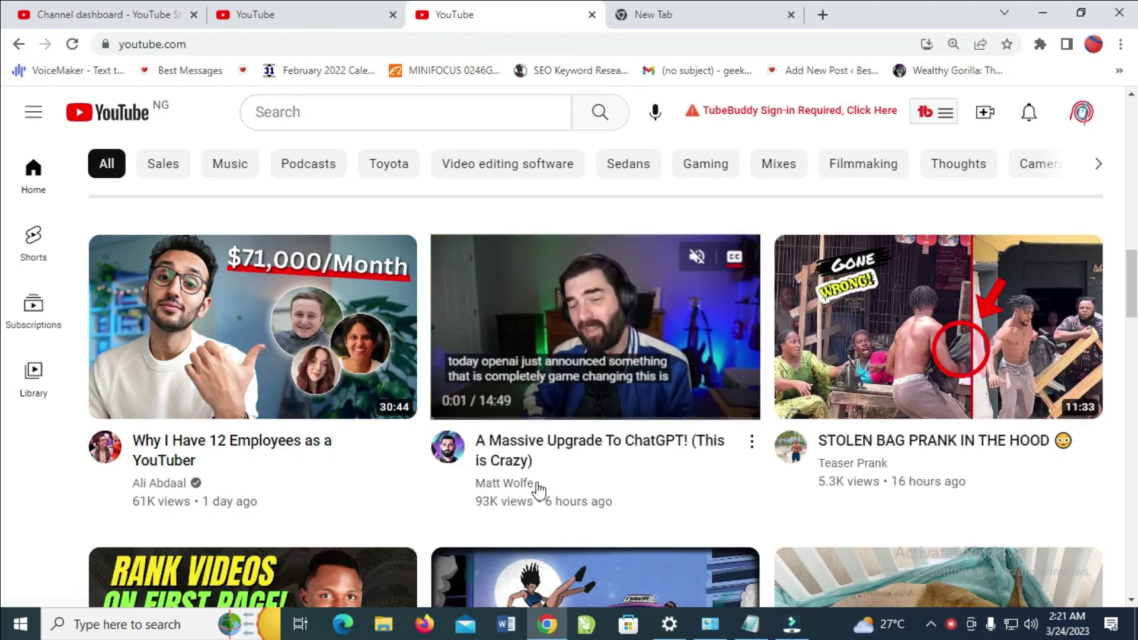
pyautogui.click(452, 457)
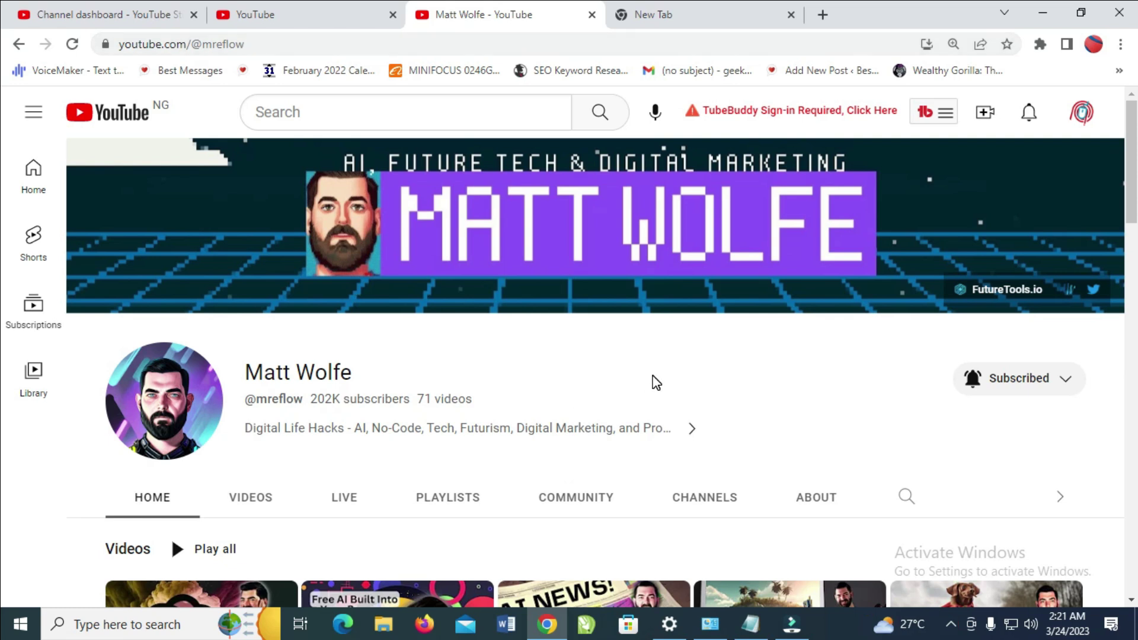
pyautogui.scroll(-5, 655, 382)
pyautogui.scroll(5, 655, 382)
pyautogui.scroll(-4, 949, 269)
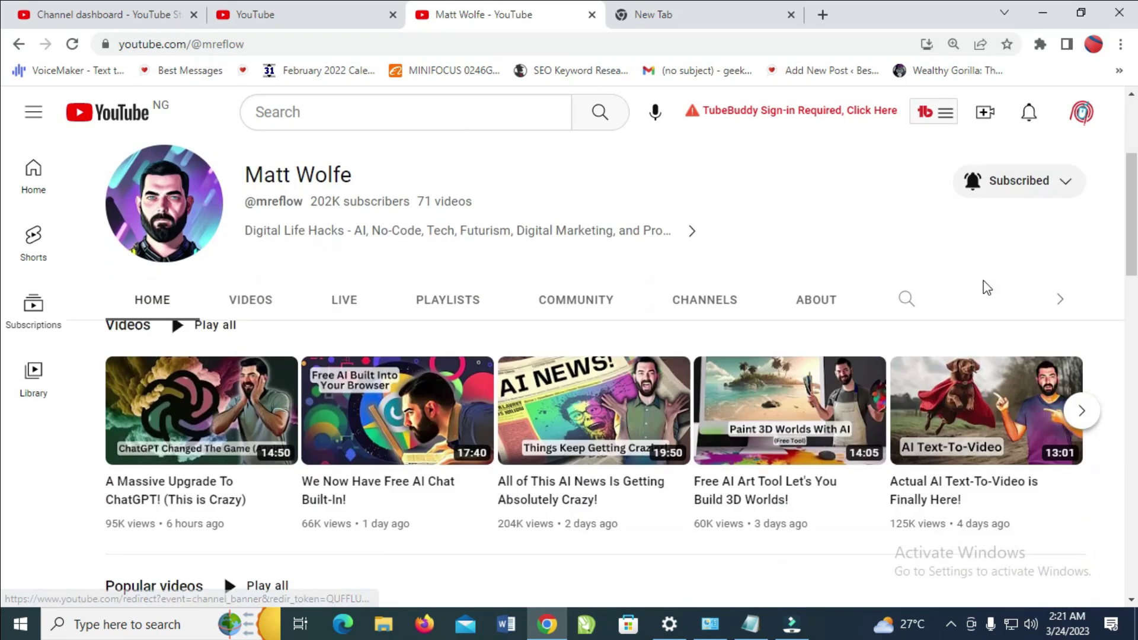
pyautogui.scroll(1, 847, 296)
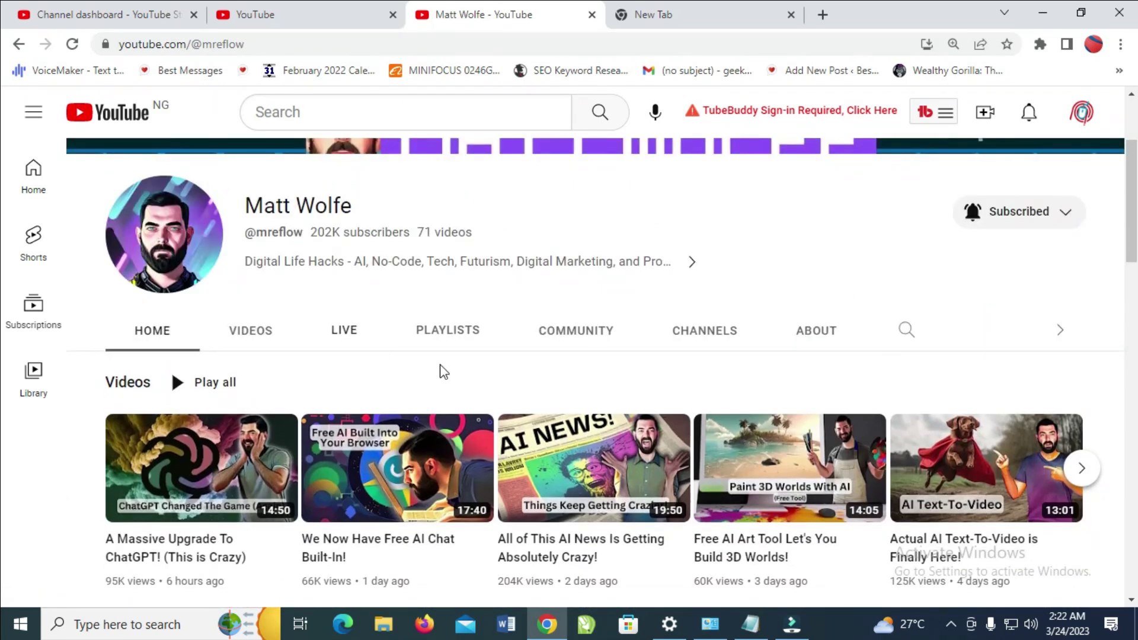
pyautogui.scroll(2, 368, 351)
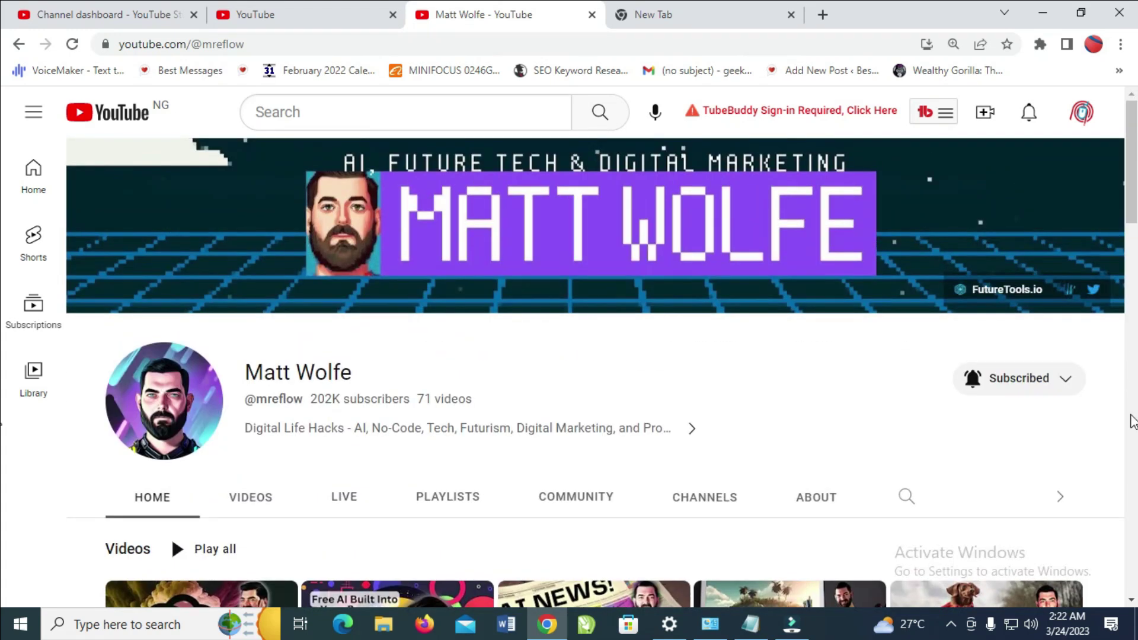
# - View the channel page's source and search for 'channel' until the canonical channel-ID link is reached
pyautogui.rightClick(951, 443)
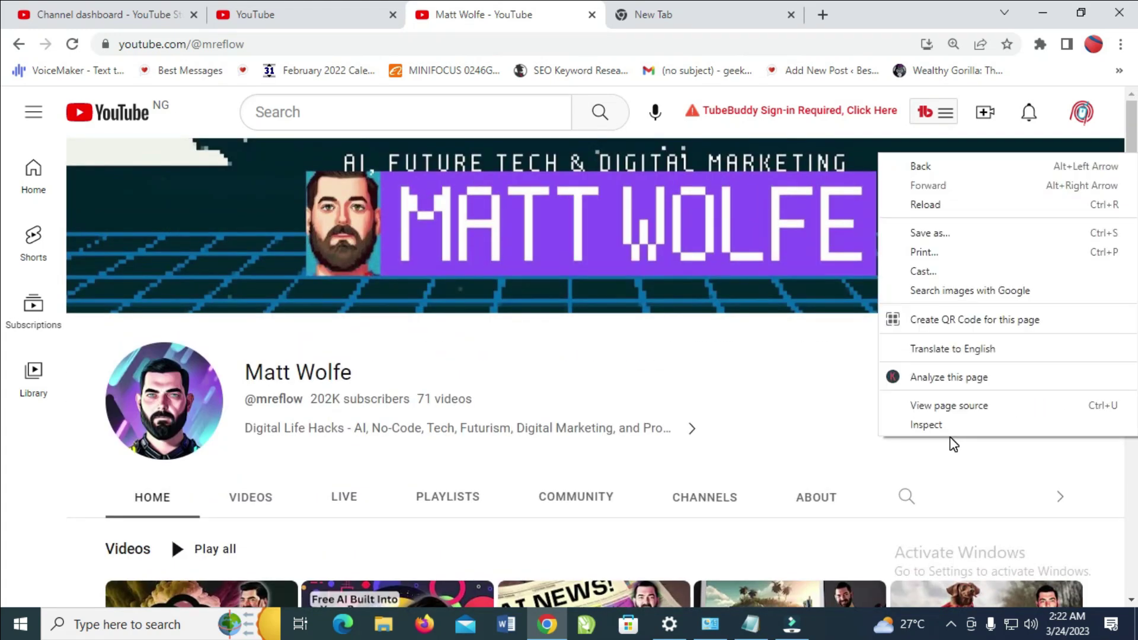
pyautogui.click(980, 407)
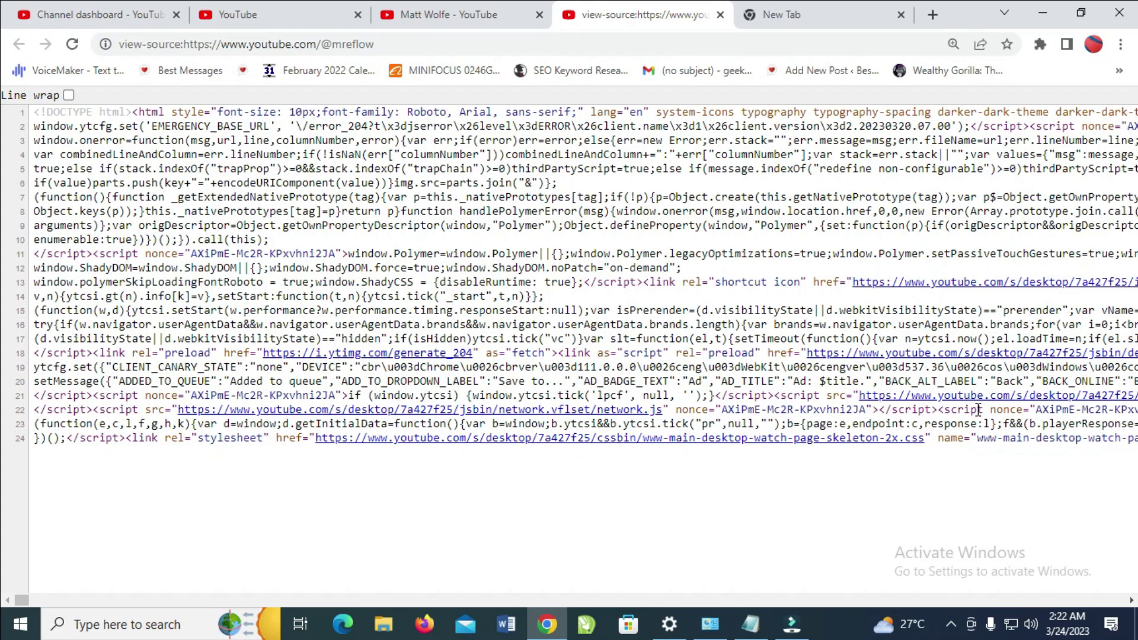
pyautogui.hotkey('ctrl', 'f')
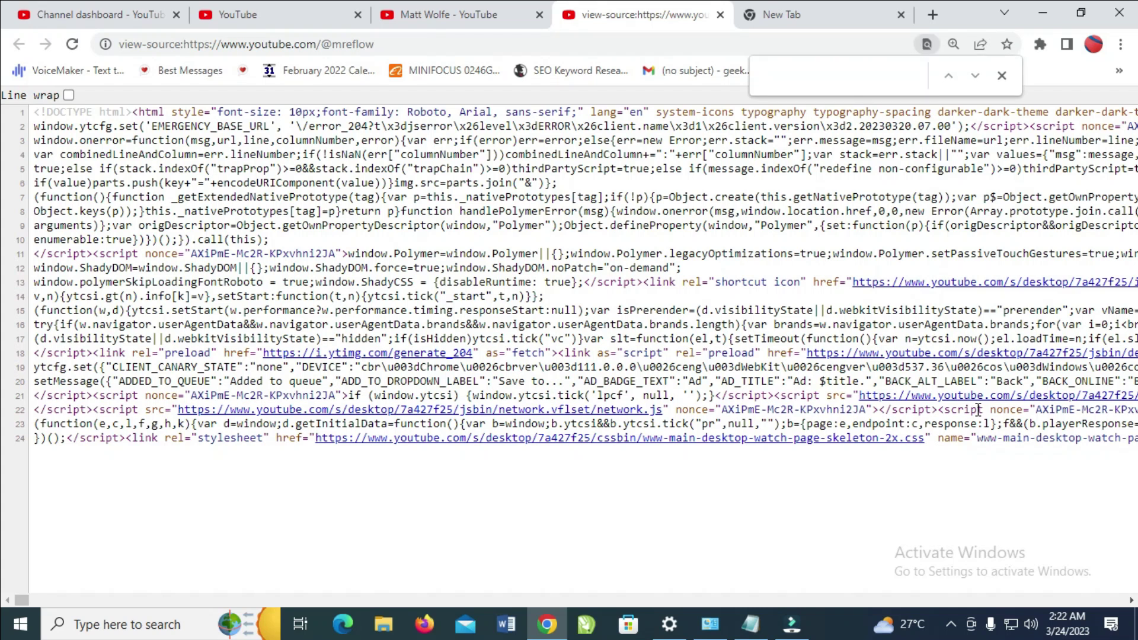
pyautogui.write('channel')
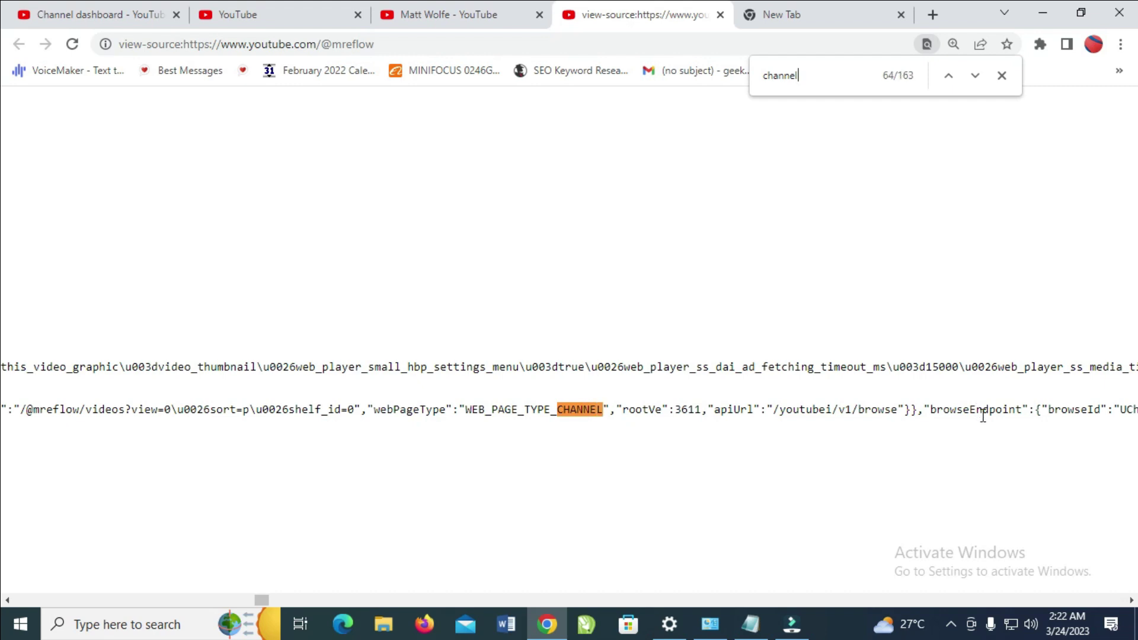
pyautogui.click(975, 75)
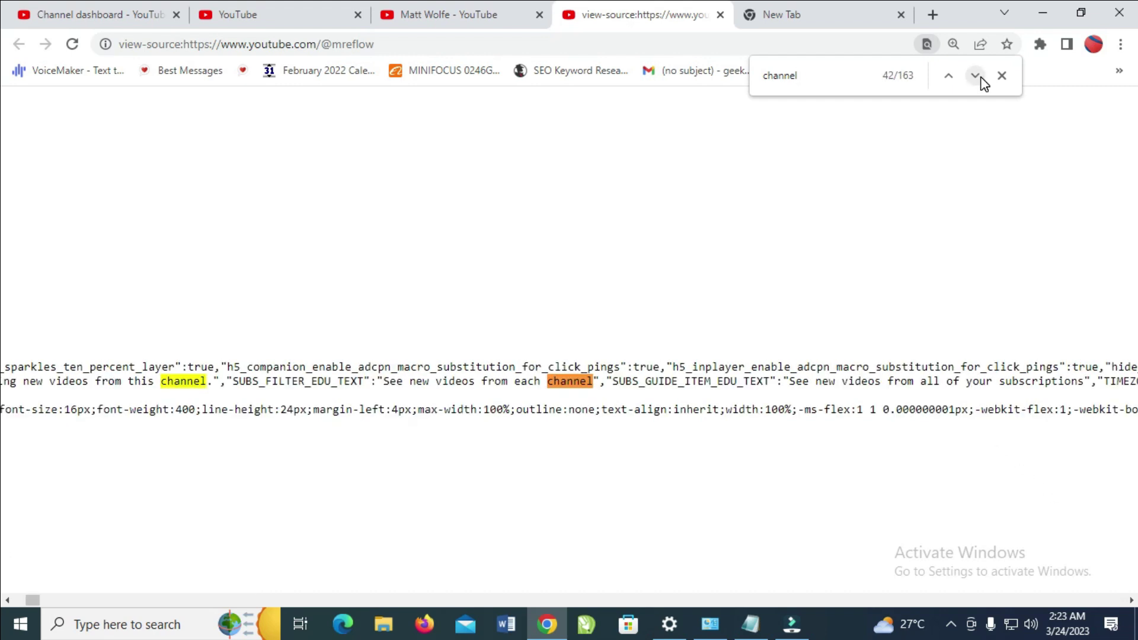
pyautogui.click(977, 76)
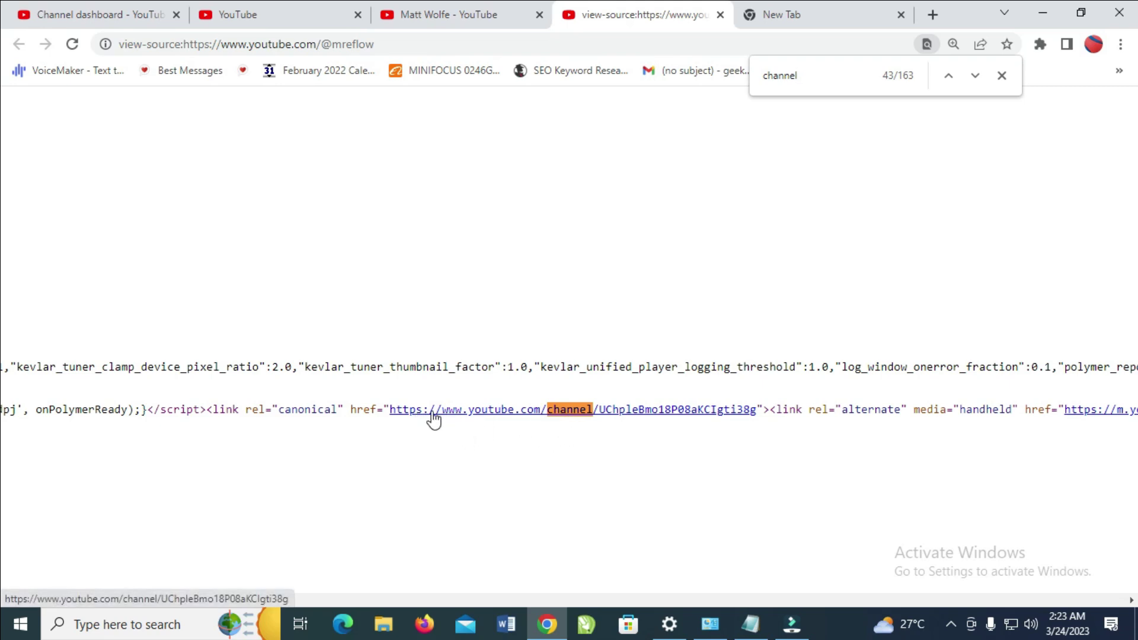
# - Open the canonical link in a new tab to confirm it shows the same channel
pyautogui.rightClick(648, 411)
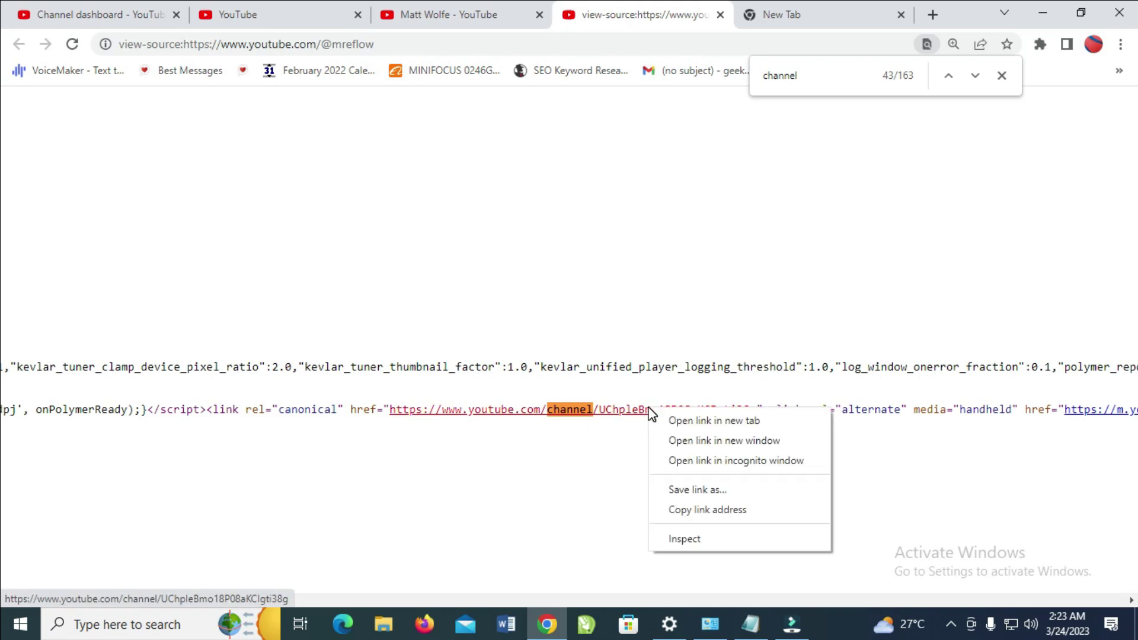
pyautogui.click(703, 421)
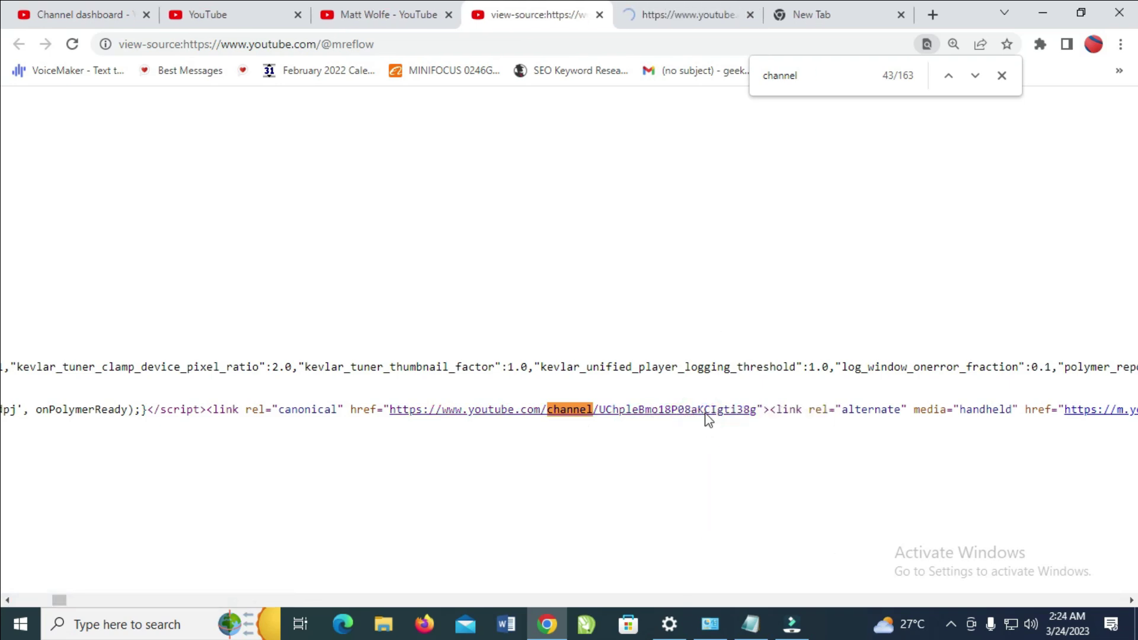
pyautogui.click(688, 18)
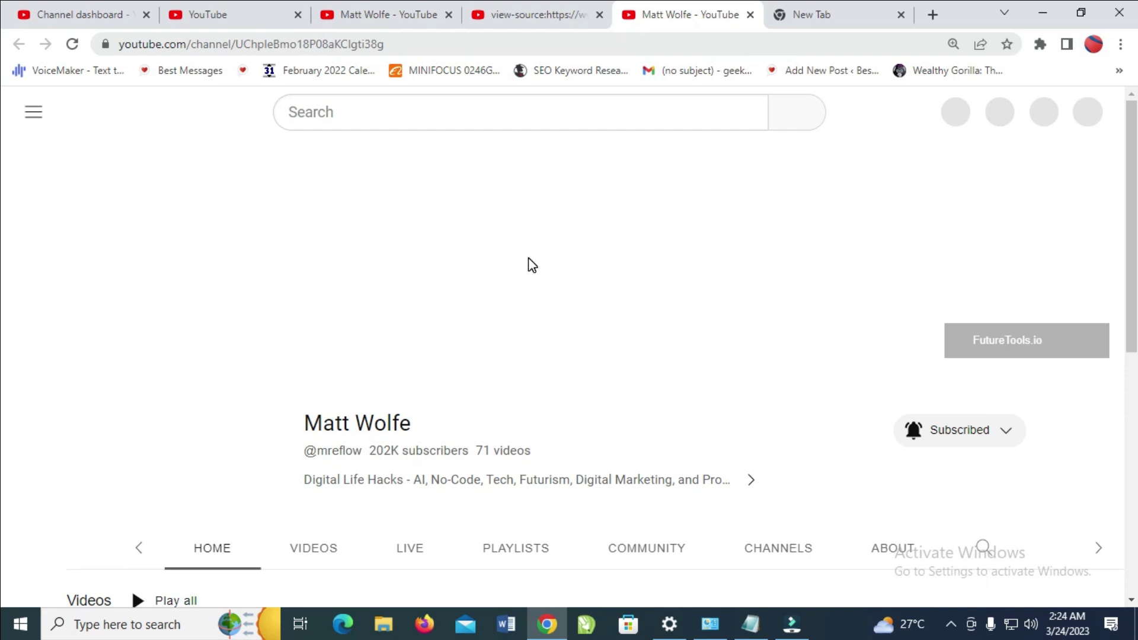
# - Copy the canonical link's address from the page source and switch to the blank New Tab
pyautogui.click(522, 14)
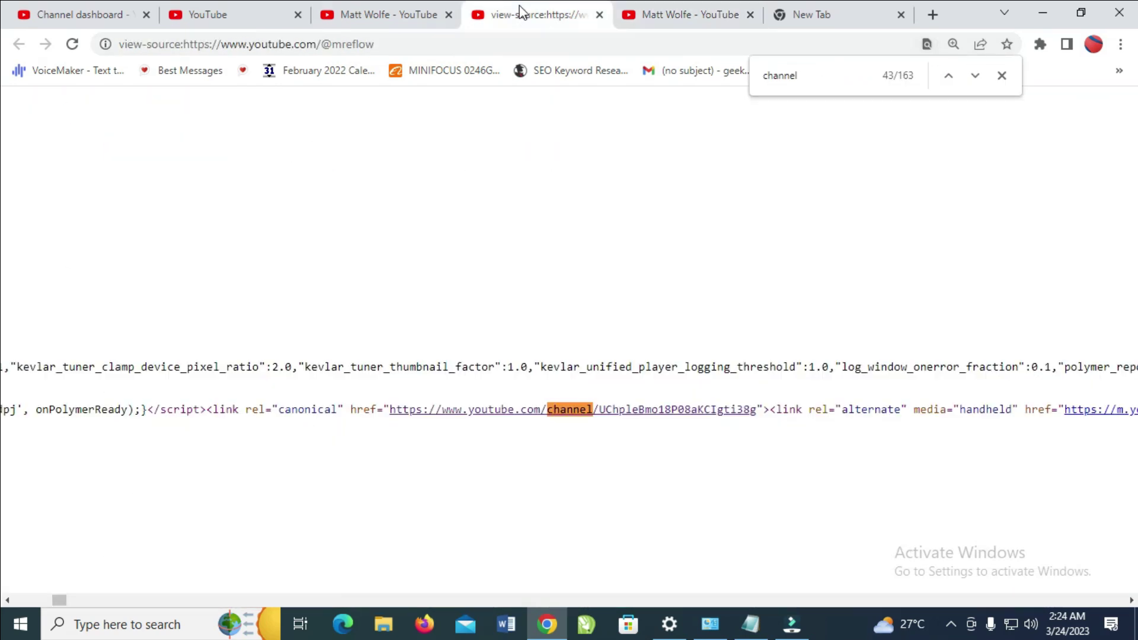
pyautogui.rightClick(480, 414)
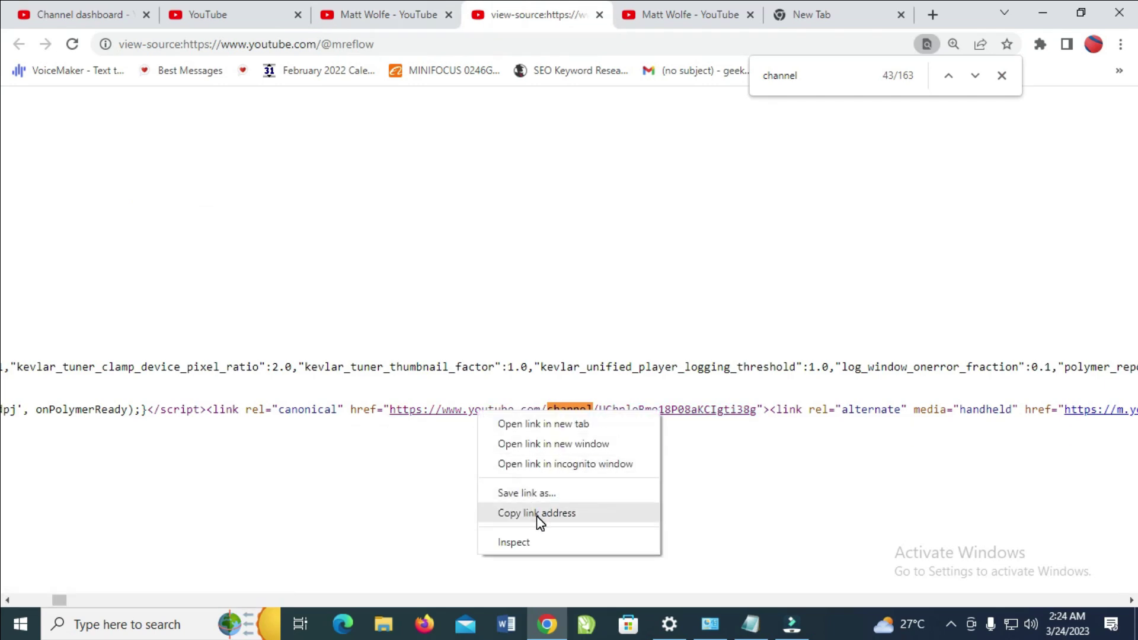
pyautogui.click(536, 515)
pyautogui.click(852, 25)
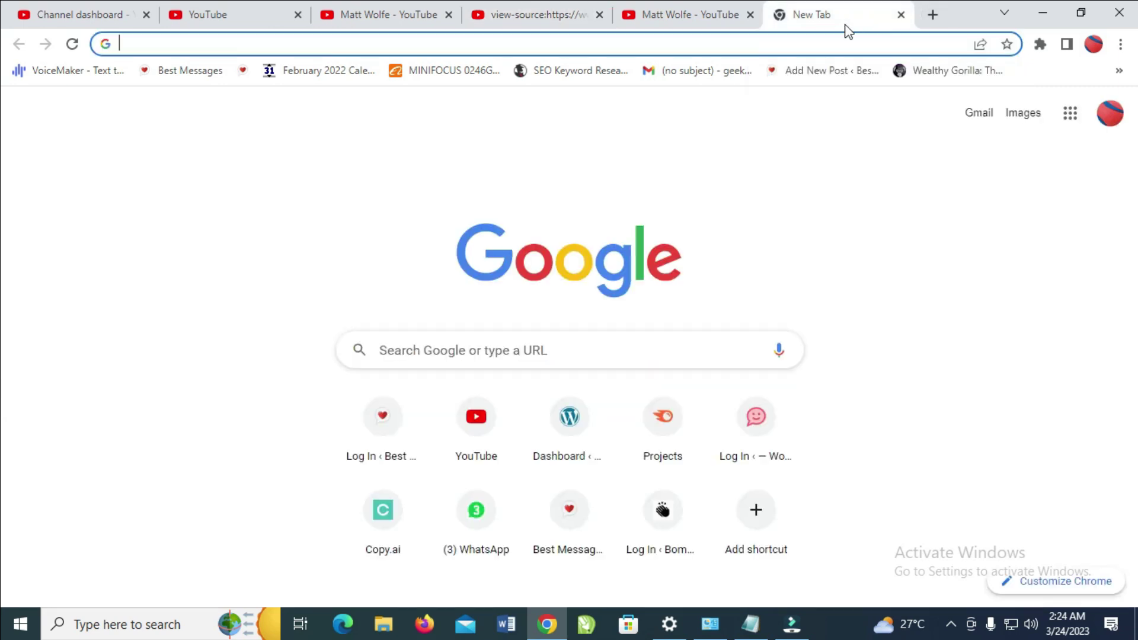
# - Load the channel page from the pasted /channel/ ID address, then start another blank tab
pyautogui.click(829, 43)
pyautogui.hotkey('ctrl', 'v')
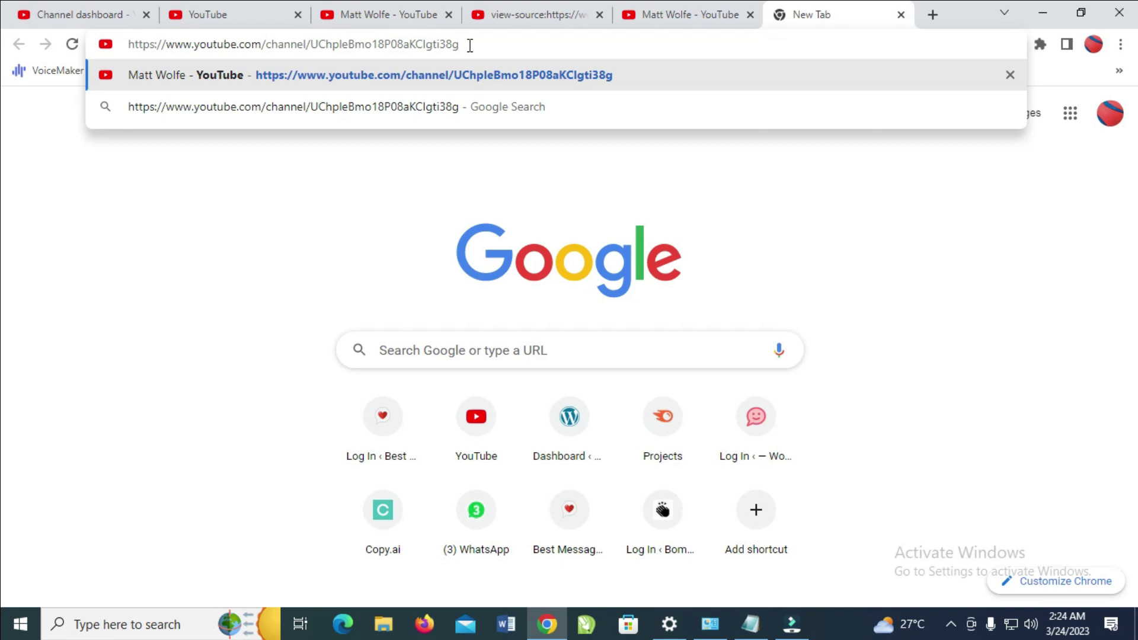
pyautogui.press('Return')
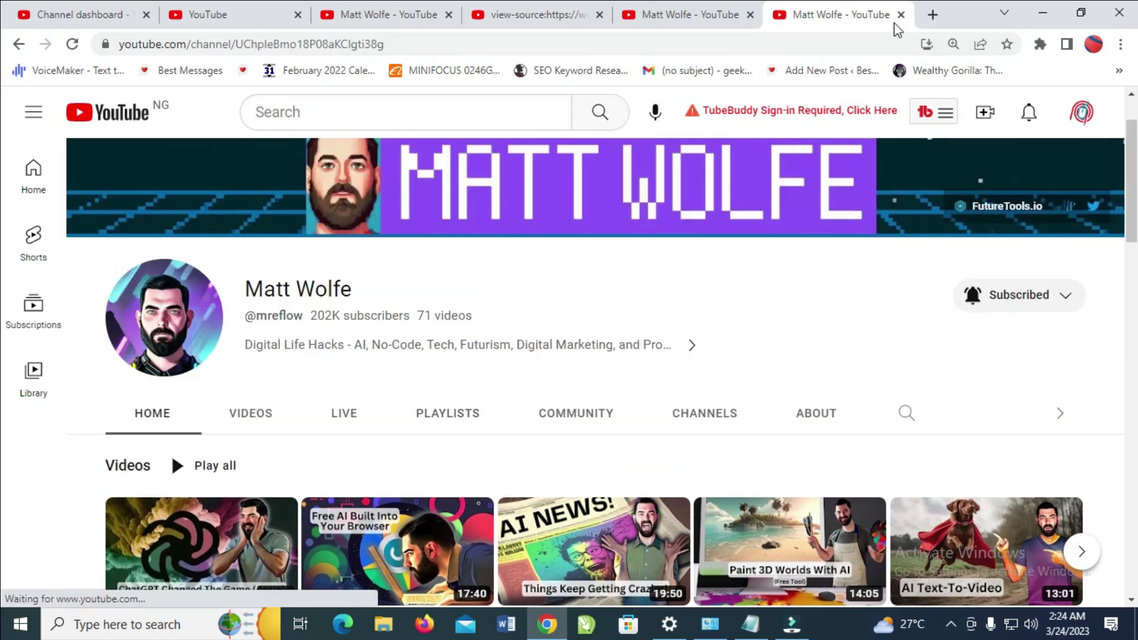
pyautogui.click(930, 16)
pyautogui.click(859, 37)
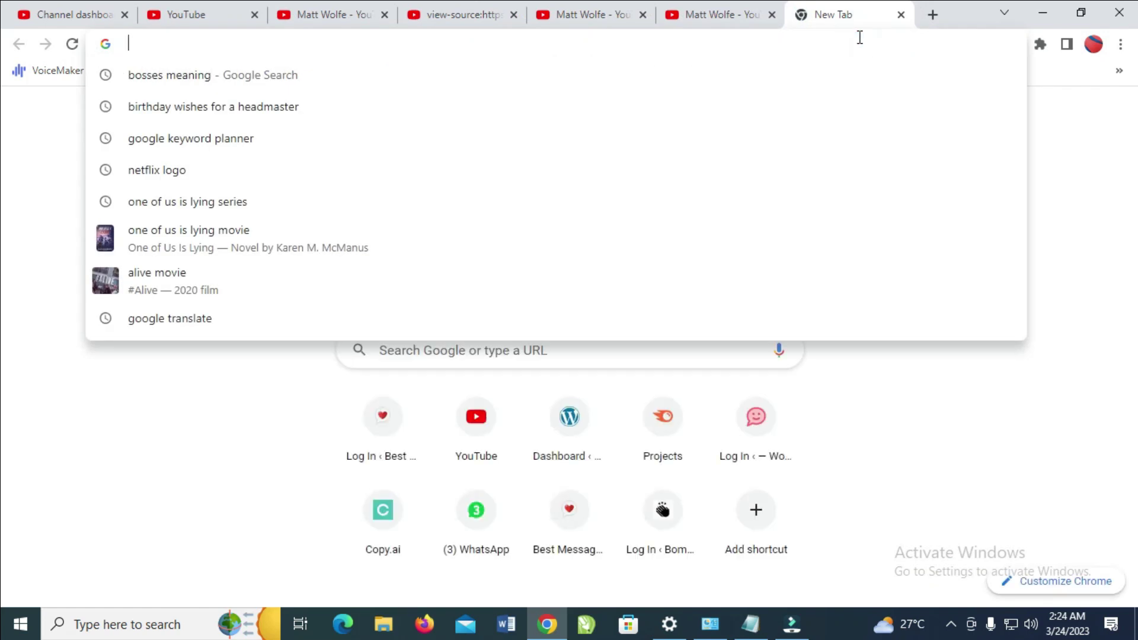
# - Go to commentpicker.com and show its list of YouTube tools
pyautogui.write('commentpic')
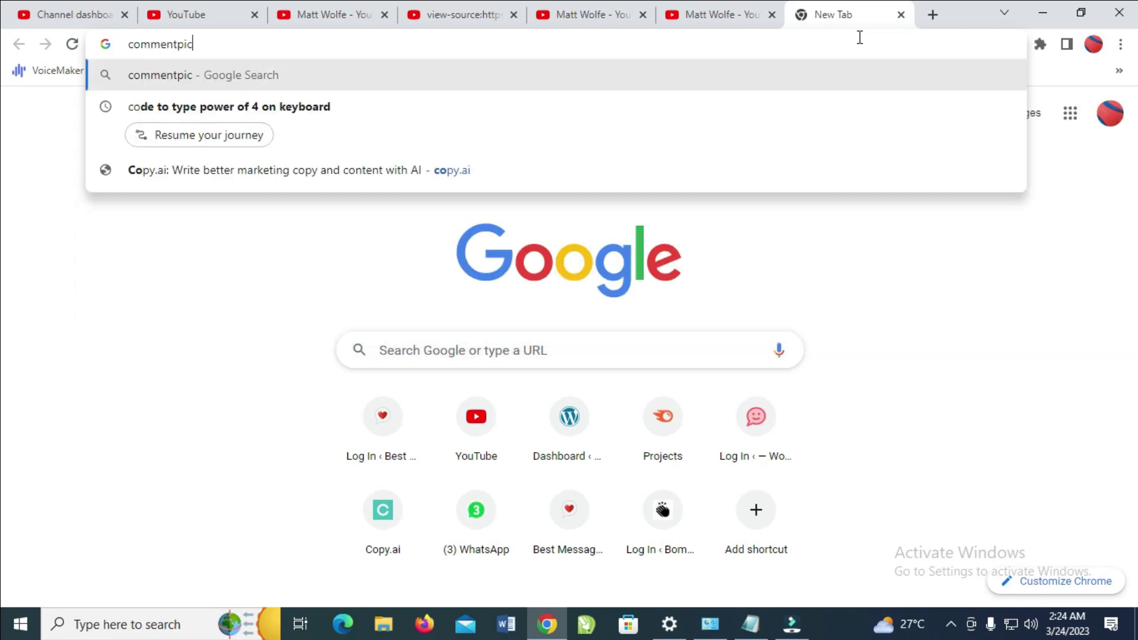
pyautogui.write('ker.com')
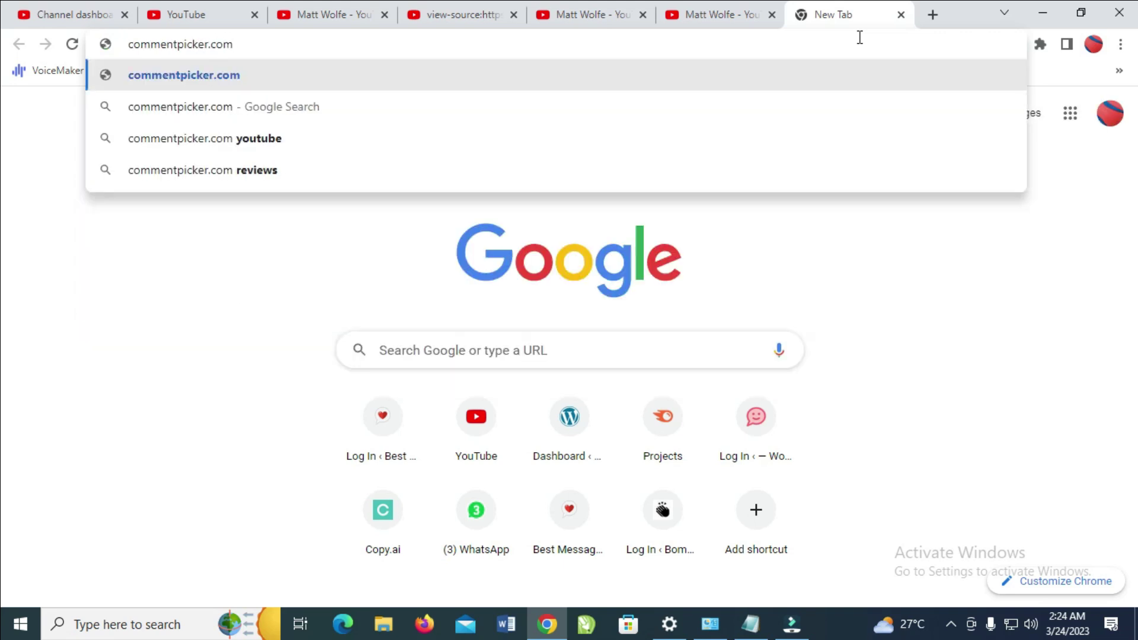
pyautogui.press('Return')
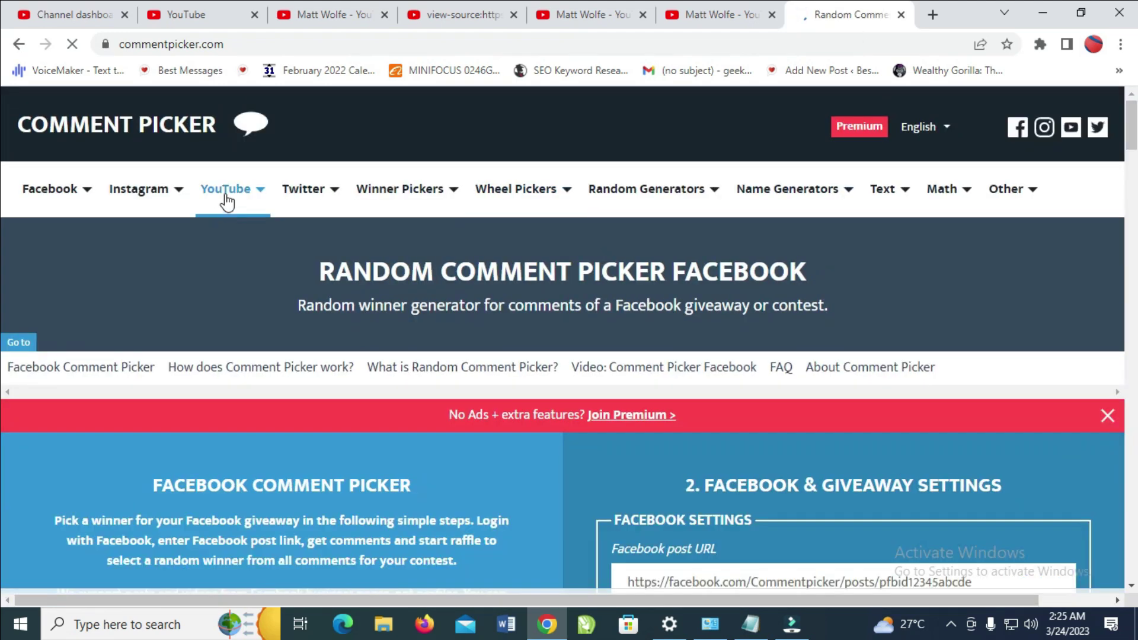
pyautogui.click(226, 199)
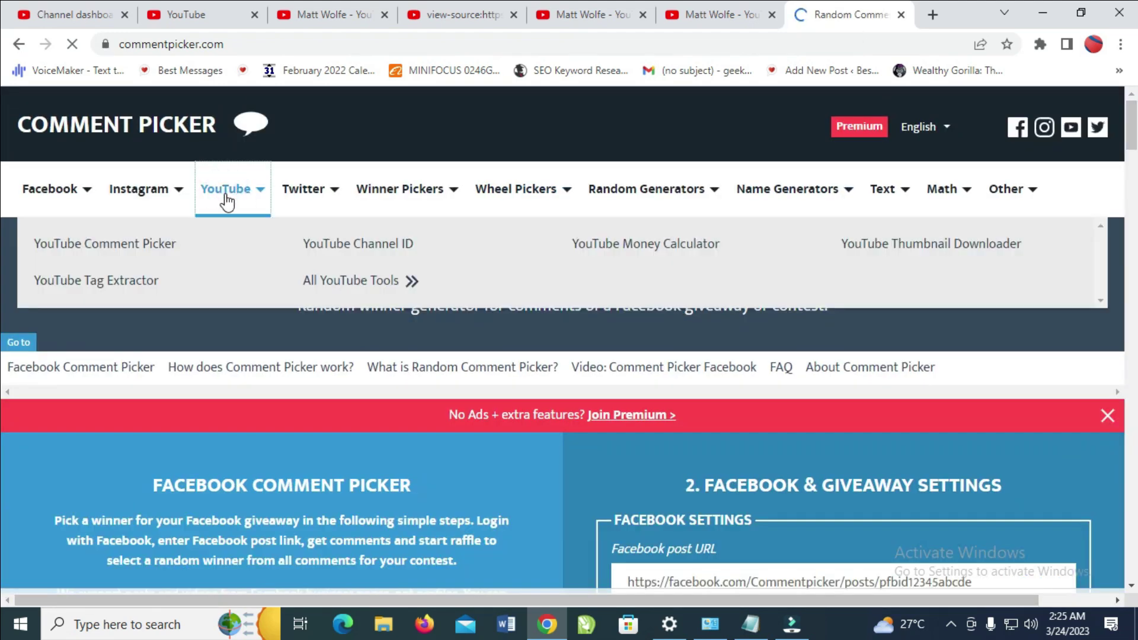
# - Open Comment Picker's YouTube Channel ID tool
pyautogui.click(352, 243)
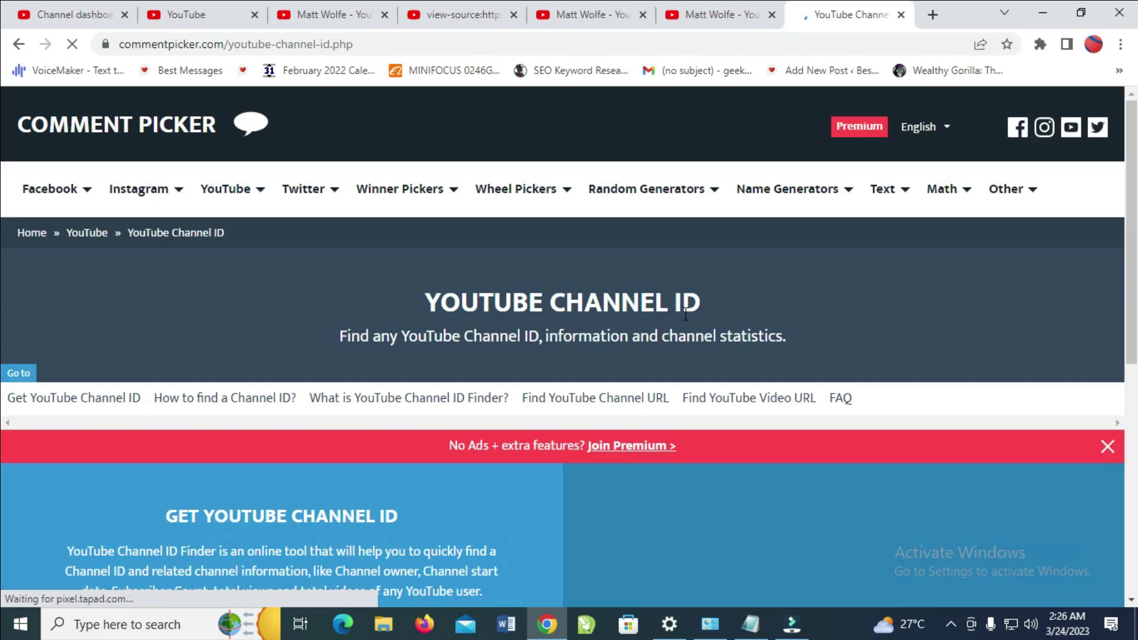
pyautogui.scroll(-5, 686, 314)
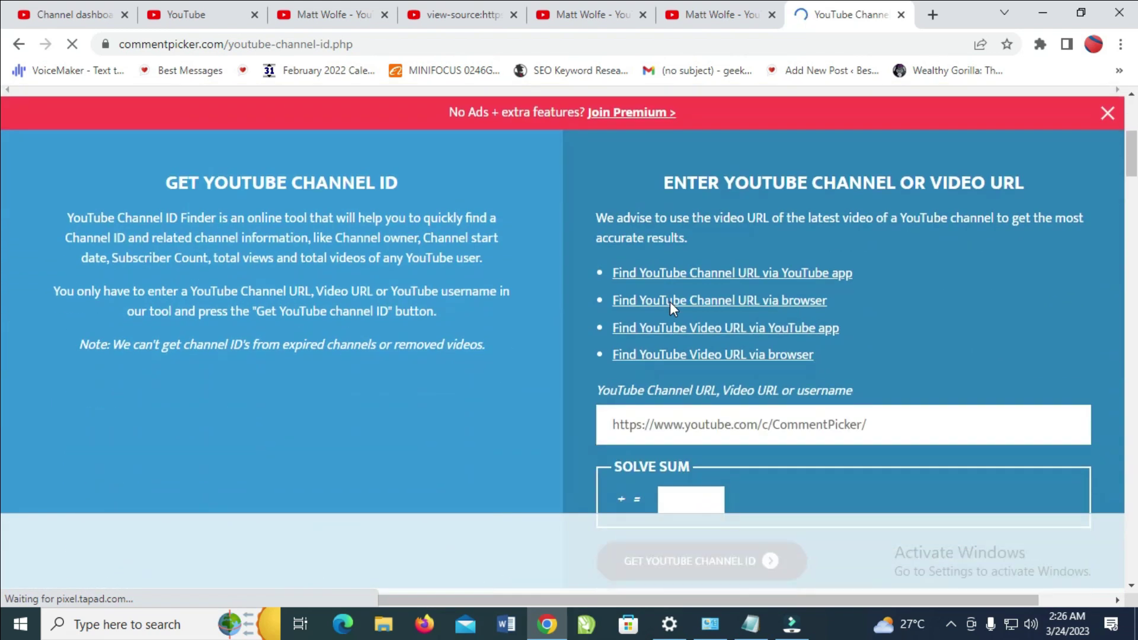
pyautogui.scroll(-1, 670, 301)
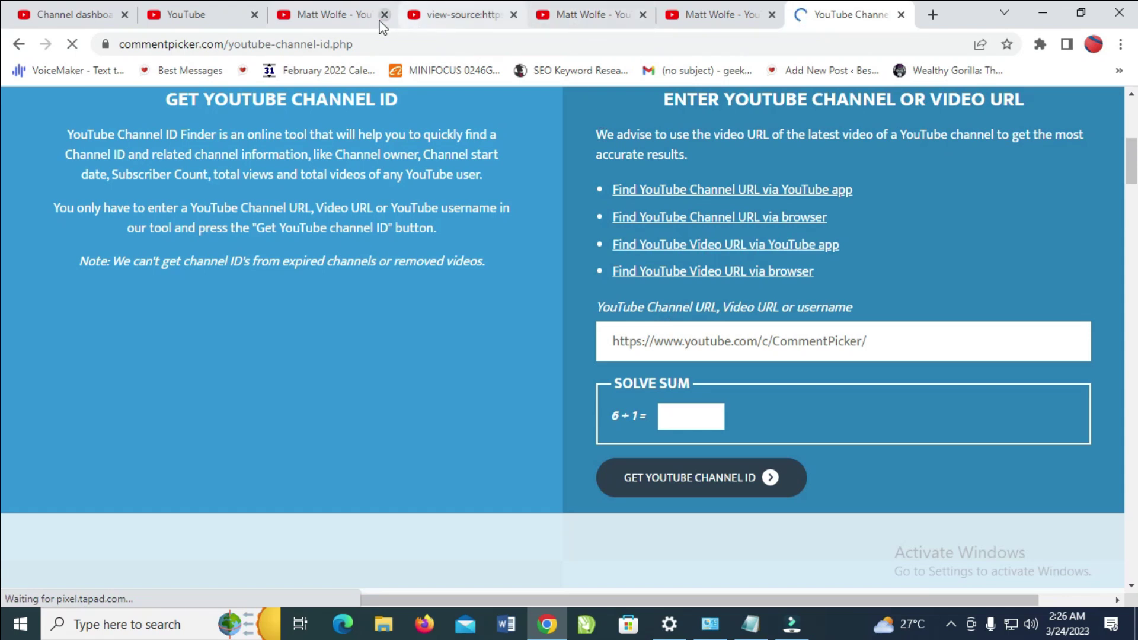
pyautogui.click(341, 22)
pyautogui.click(287, 45)
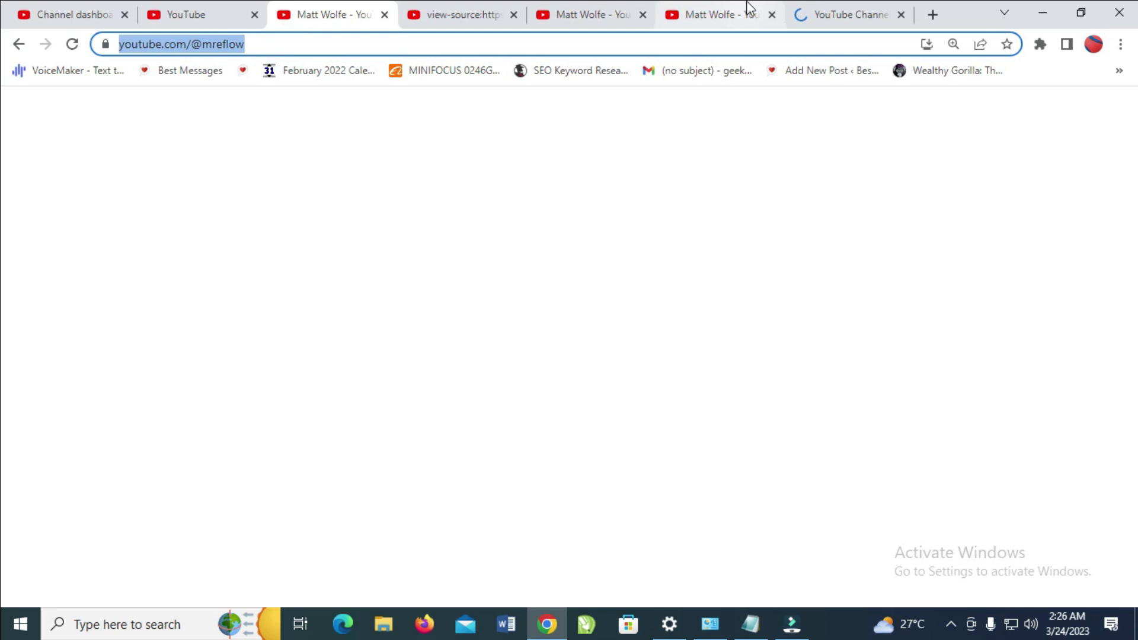
pyautogui.click(846, 16)
pyautogui.click(724, 339)
pyautogui.hotkey('ctrl', 'v')
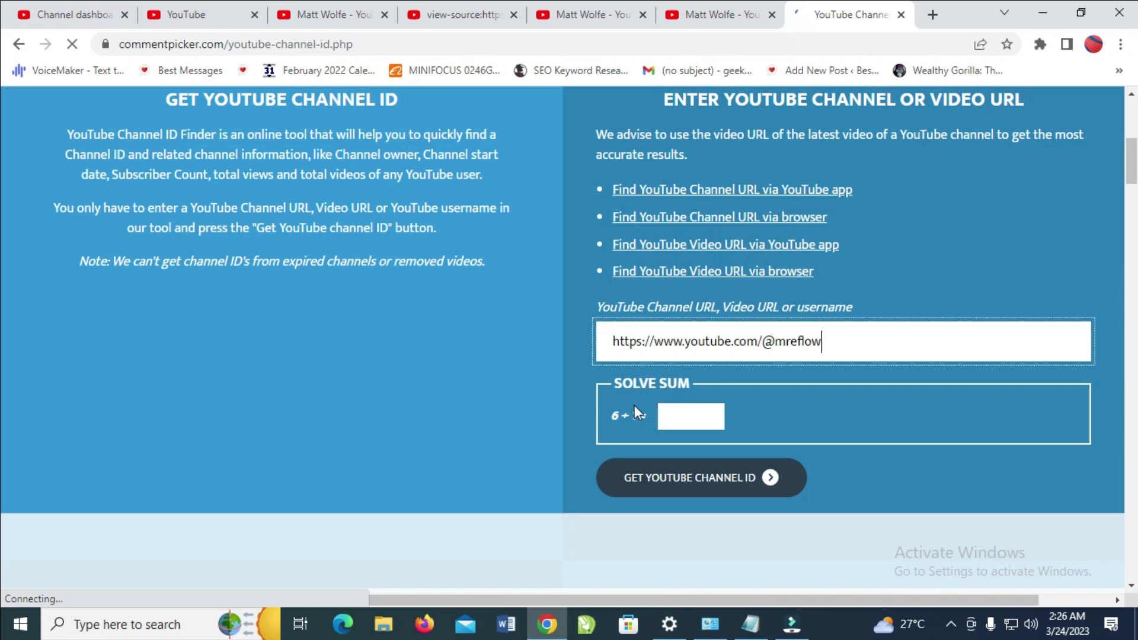
# - Answer the sum with 7, get the channel's ID, owner, start date and subscribers, and select the ID
pyautogui.click(679, 414)
pyautogui.write('7')
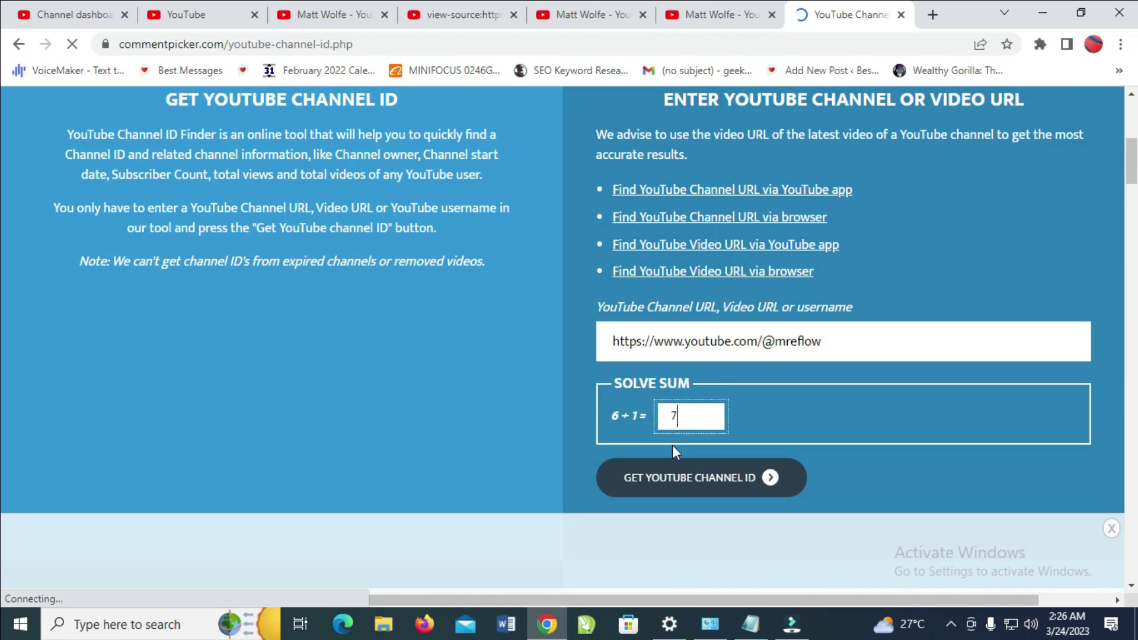
pyautogui.click(661, 485)
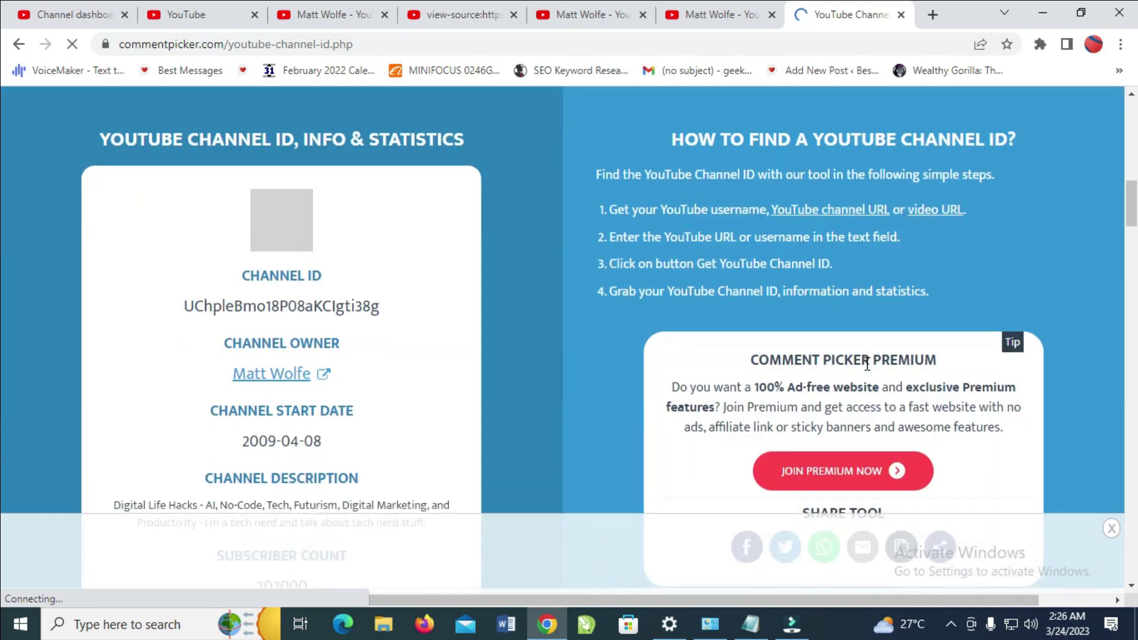
pyautogui.scroll(3, 870, 350)
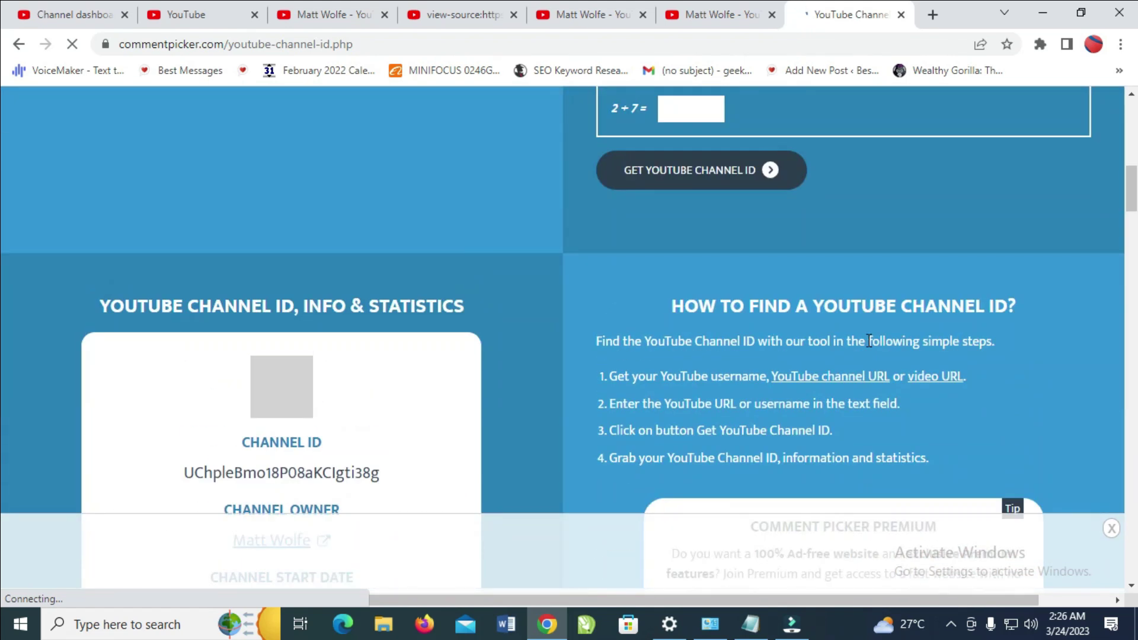
pyautogui.scroll(-4, 869, 341)
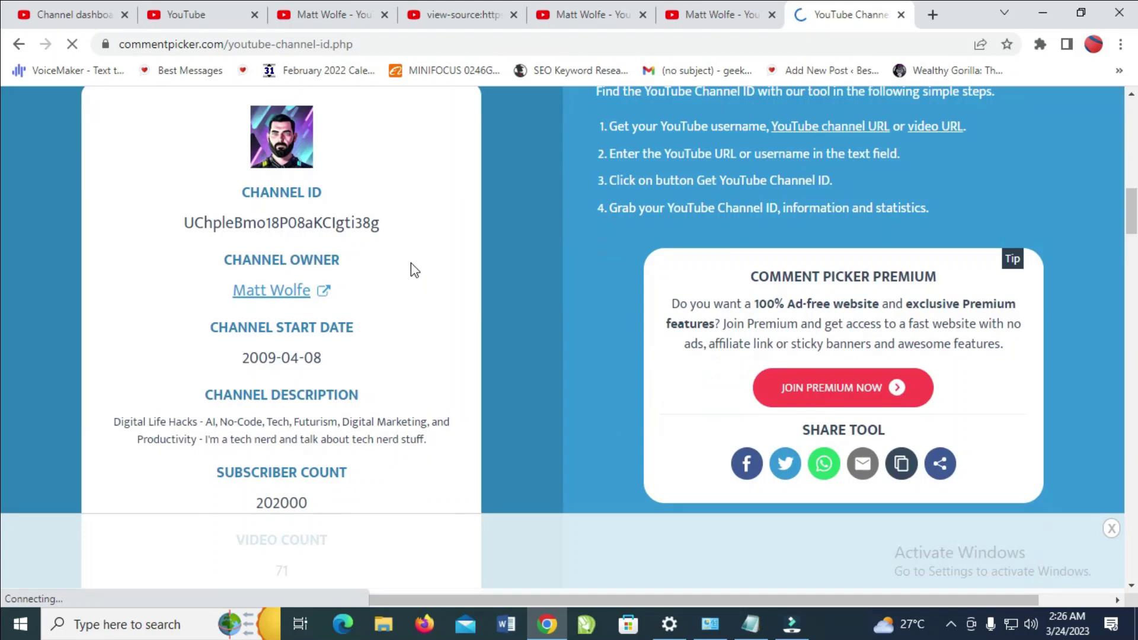
pyautogui.moveTo(381, 224); pyautogui.dragTo(191, 230)
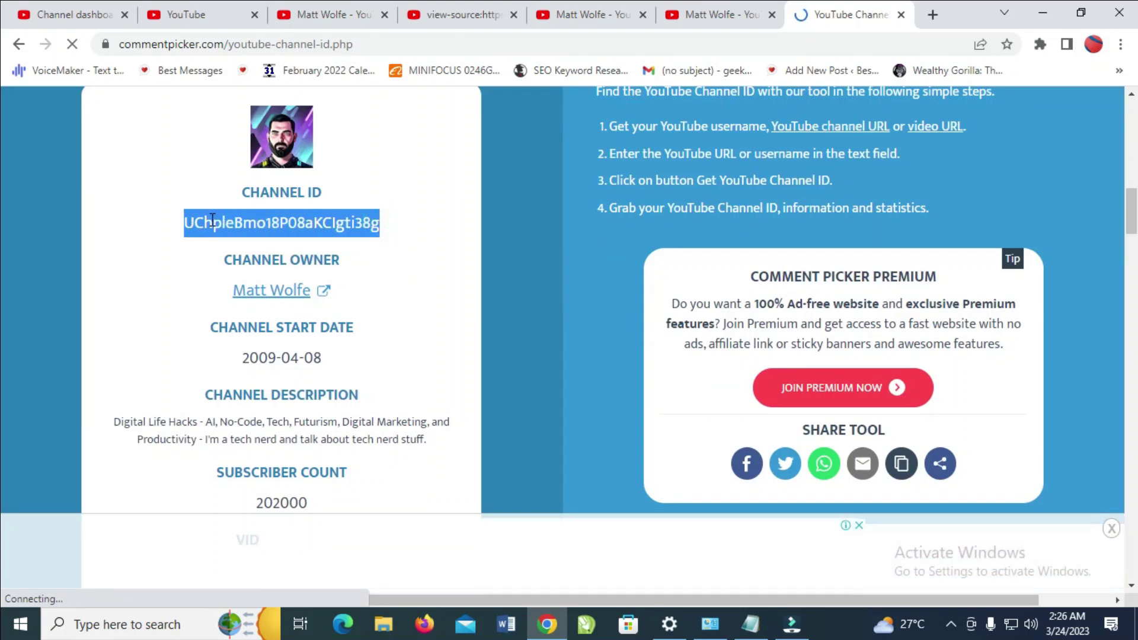